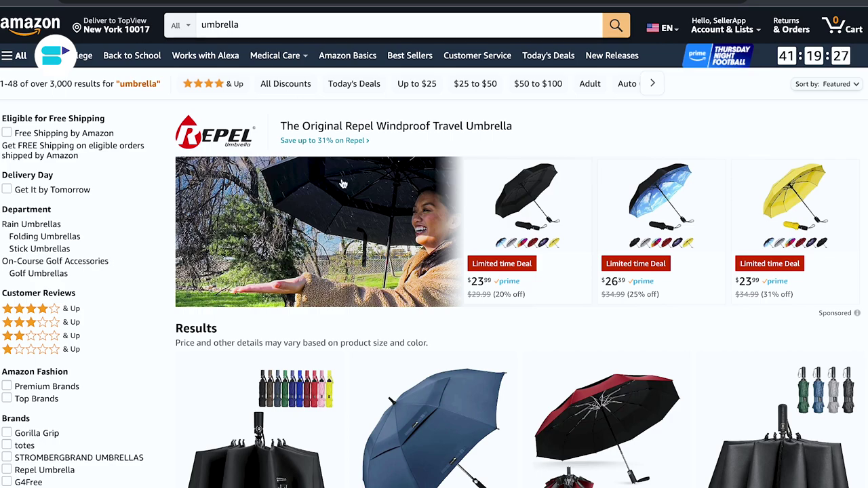
# - Look through the Amazon results for "umbrella" and "running shoes for men", including the SellerApp data under each product
pyautogui.scroll(-3, 343, 183)
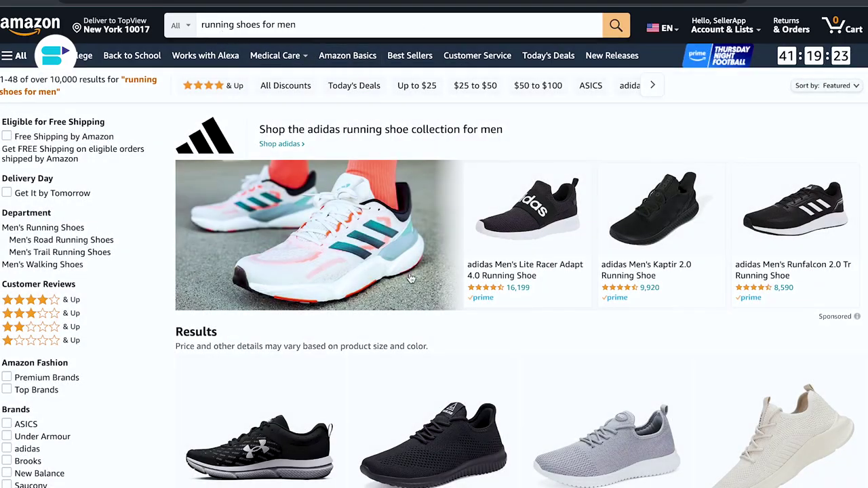
pyautogui.scroll(-6, 415, 301)
pyautogui.scroll(-10, 415, 300)
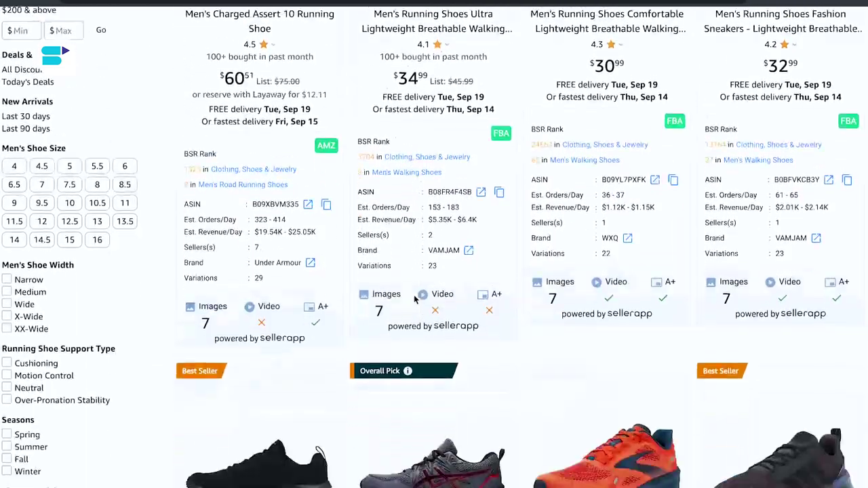
pyautogui.scroll(-8, 415, 300)
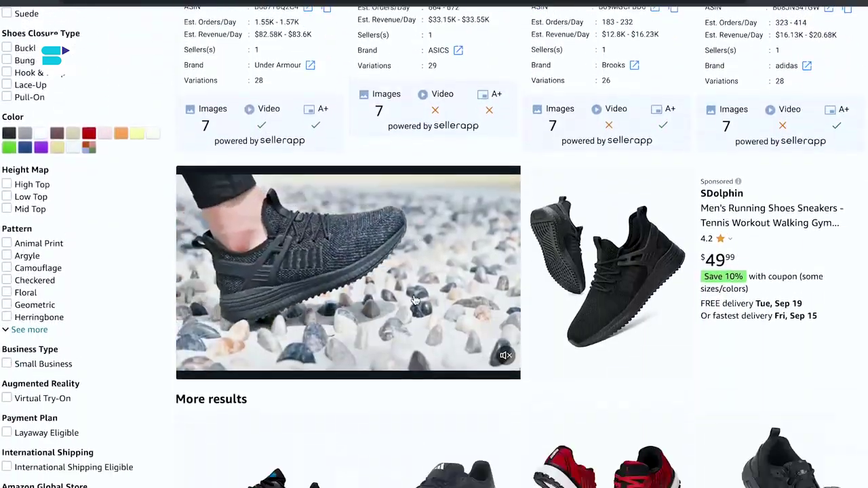
pyautogui.scroll(15, 416, 301)
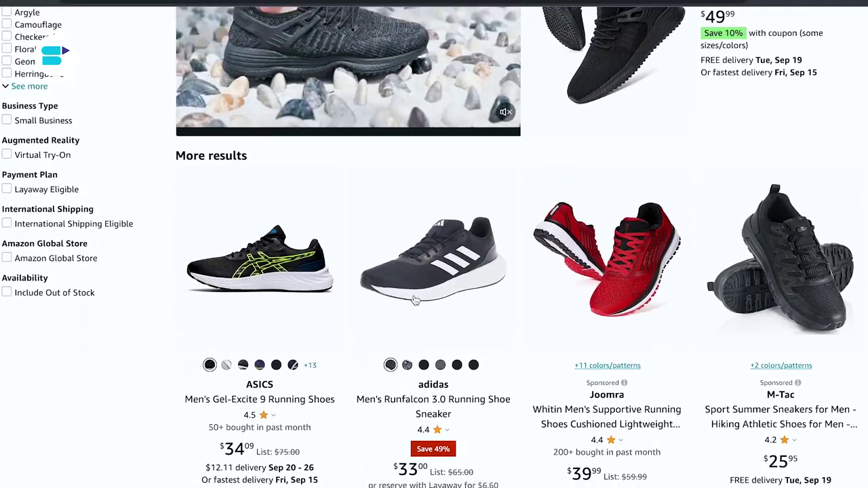
pyautogui.scroll(4, 416, 301)
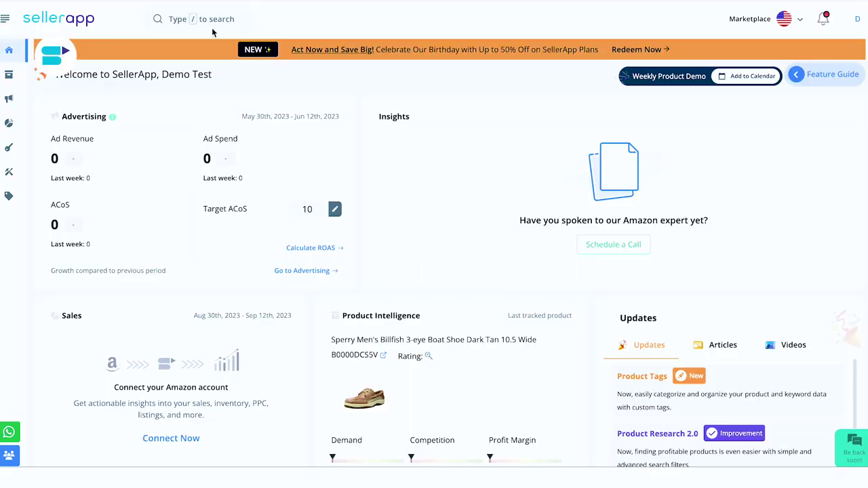
# - Switch to SellerApp and run a Keyword Research search for "table"
pyautogui.click(9, 151)
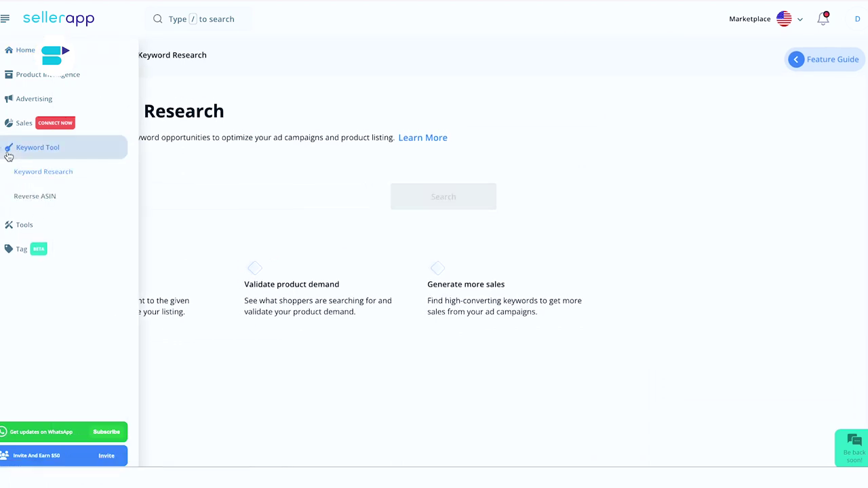
pyautogui.click(37, 175)
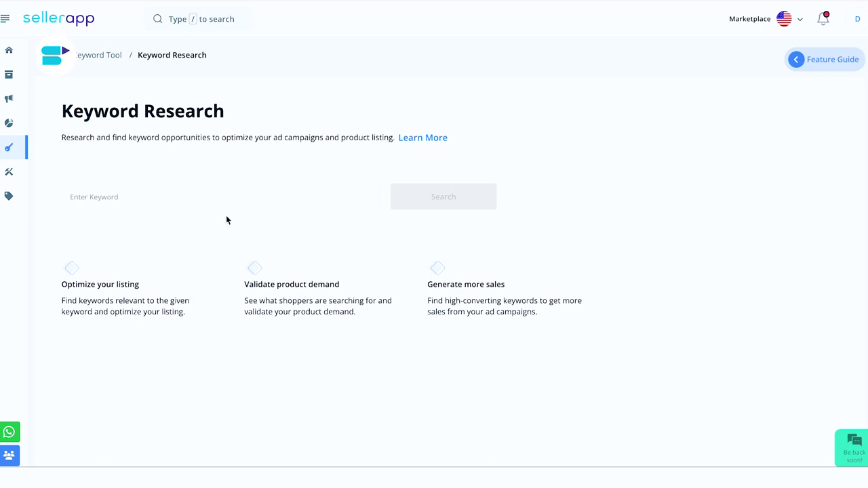
pyautogui.click(214, 197)
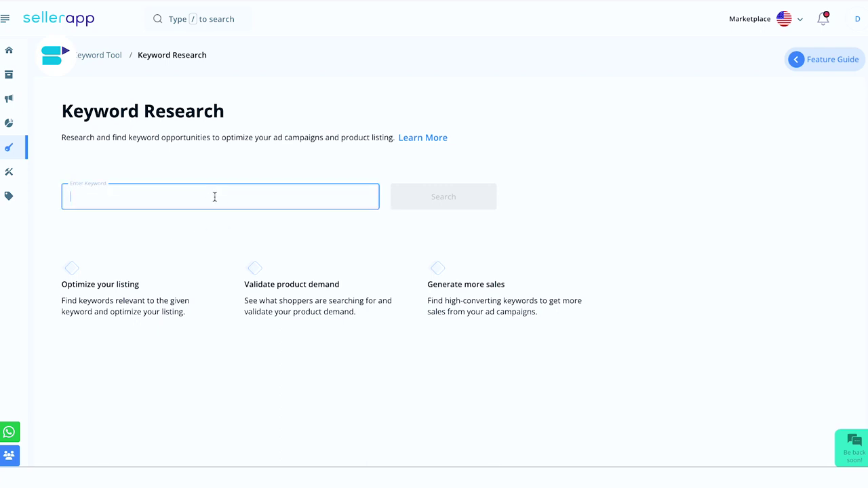
pyautogui.write('table')
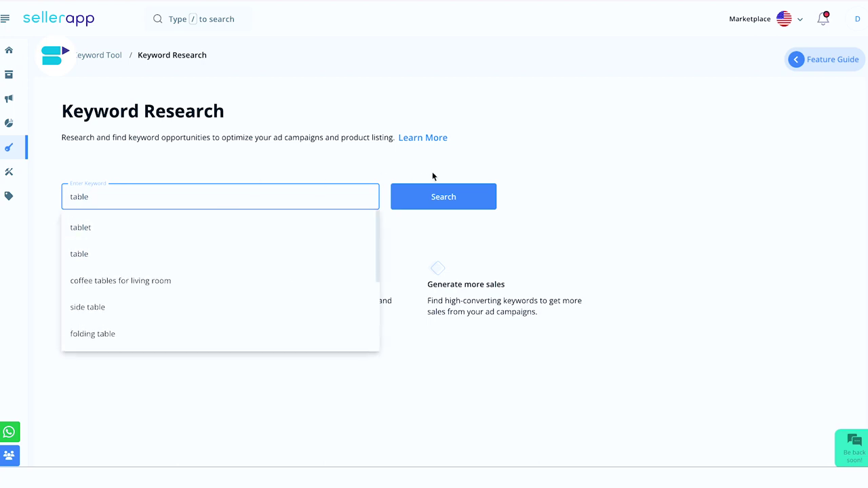
pyautogui.click(460, 203)
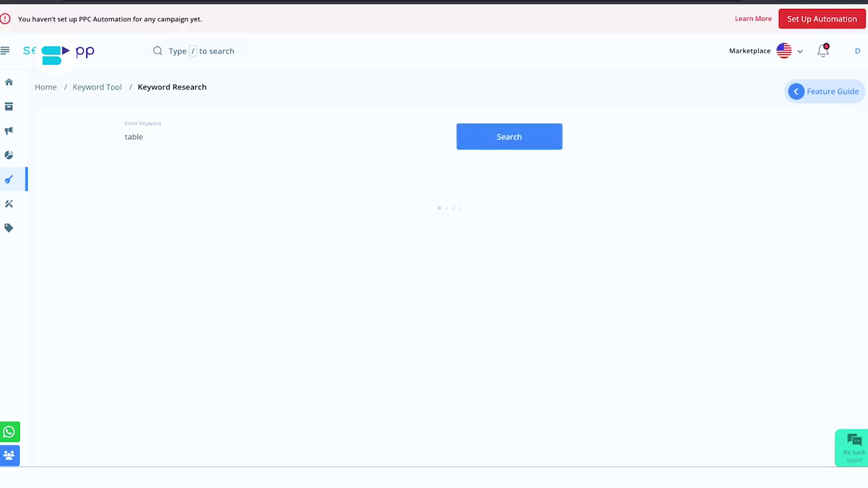
# - Select the keywords "table" and "outdoor table" in the Keyword Research results
pyautogui.scroll(-2, 341, 120)
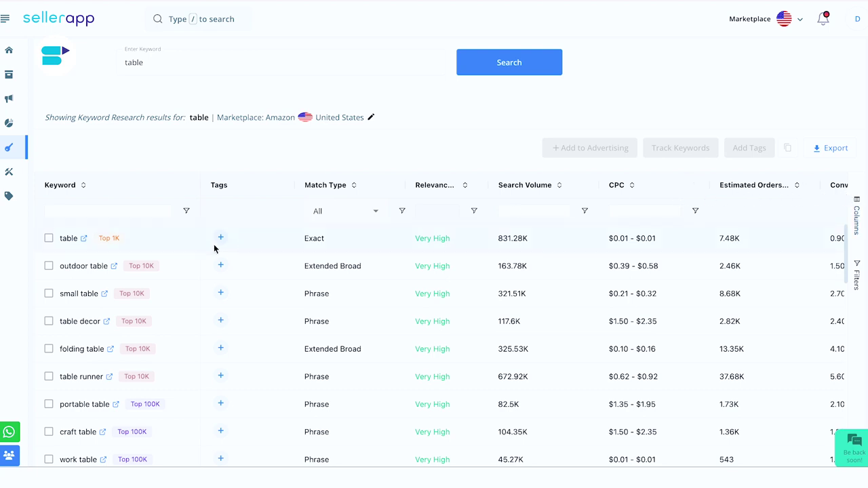
pyautogui.click(48, 238)
pyautogui.click(49, 266)
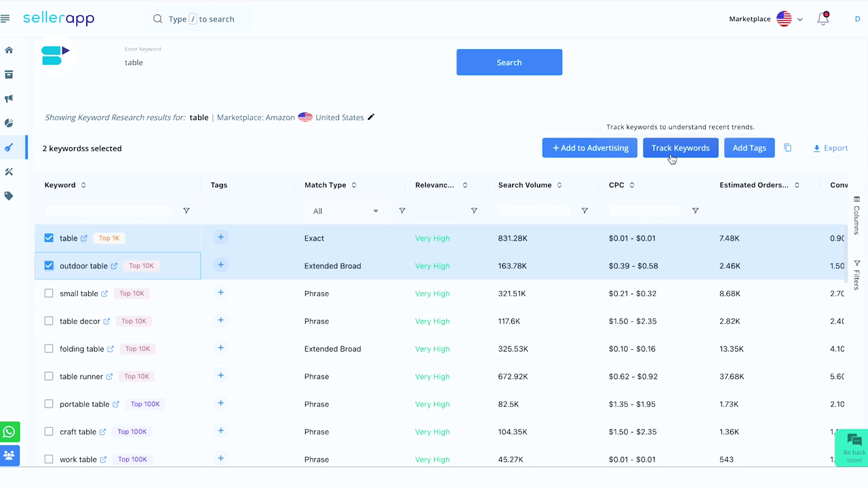
pyautogui.scroll(-1, 672, 158)
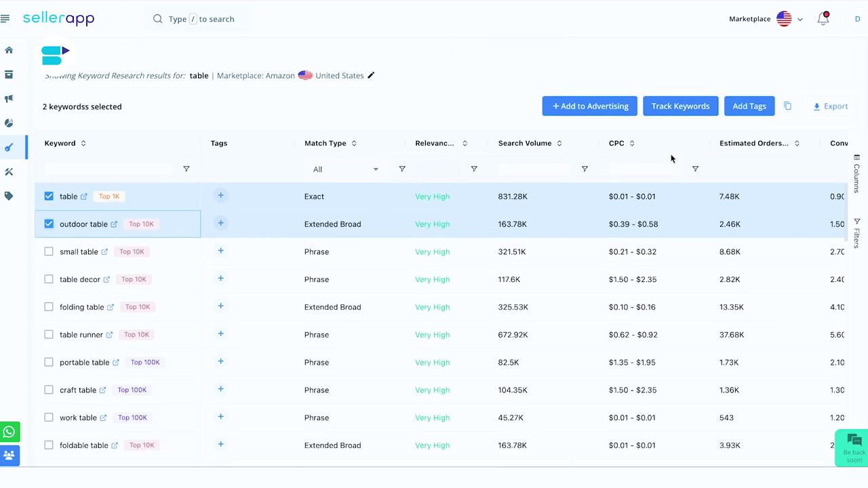
pyautogui.scroll(-1, 672, 158)
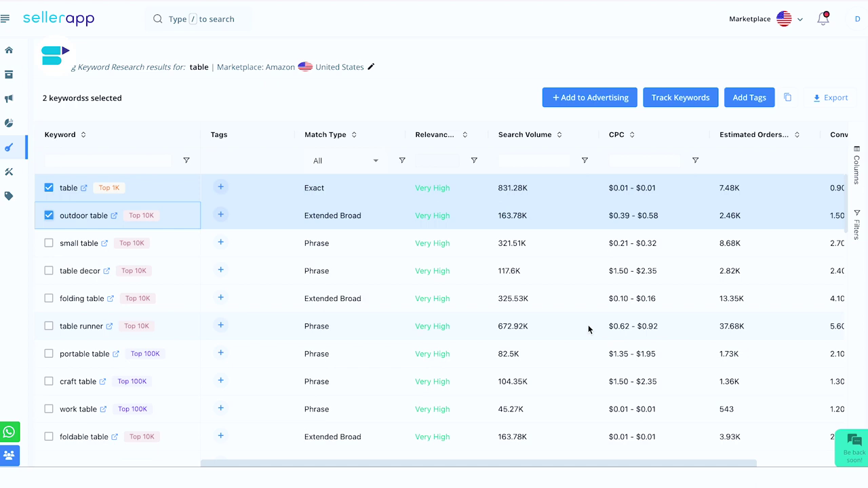
# - Run a Reverse ASIN comparison of main ASIN B09MGCFBD6 against competitor ASIN B08JN54TGW
pyautogui.moveTo(10, 150)
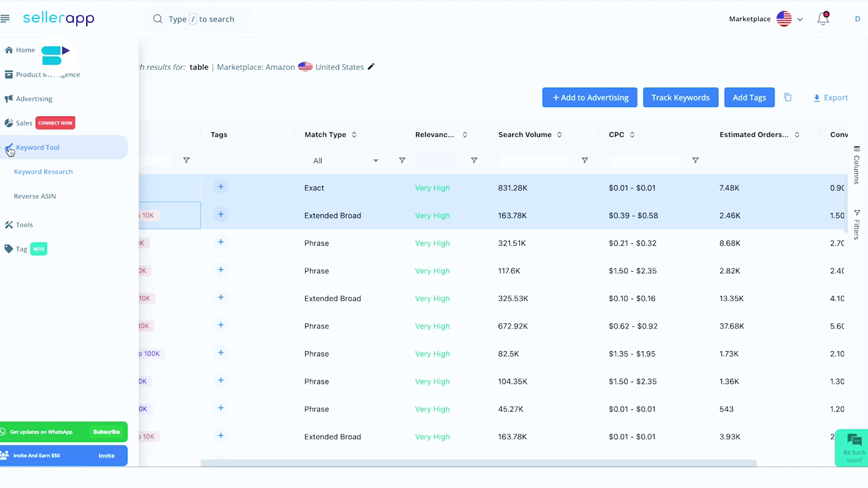
pyautogui.click(22, 198)
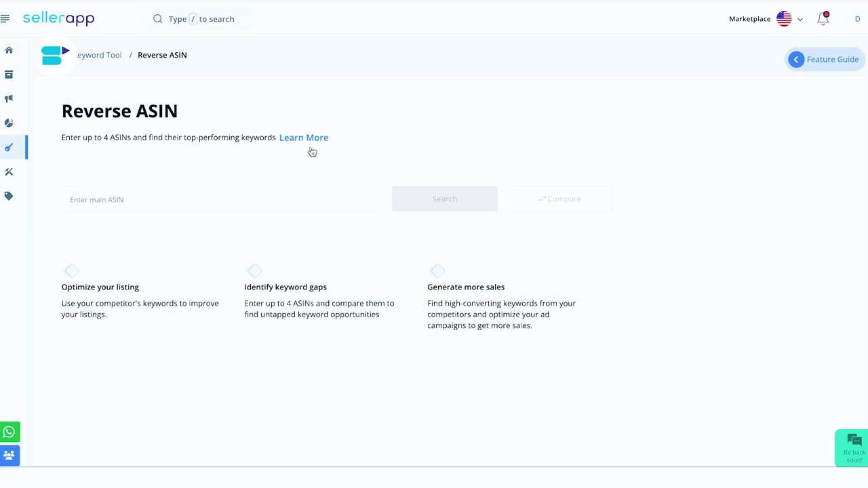
pyautogui.click(237, 197)
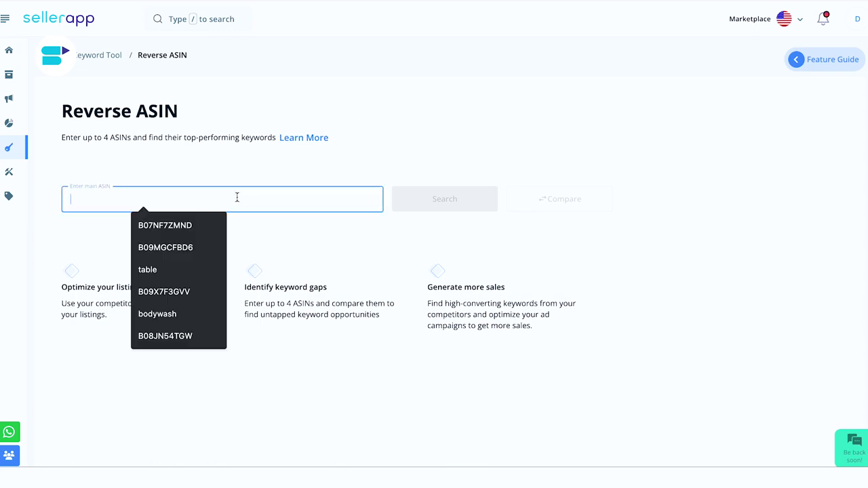
pyautogui.click(254, 253)
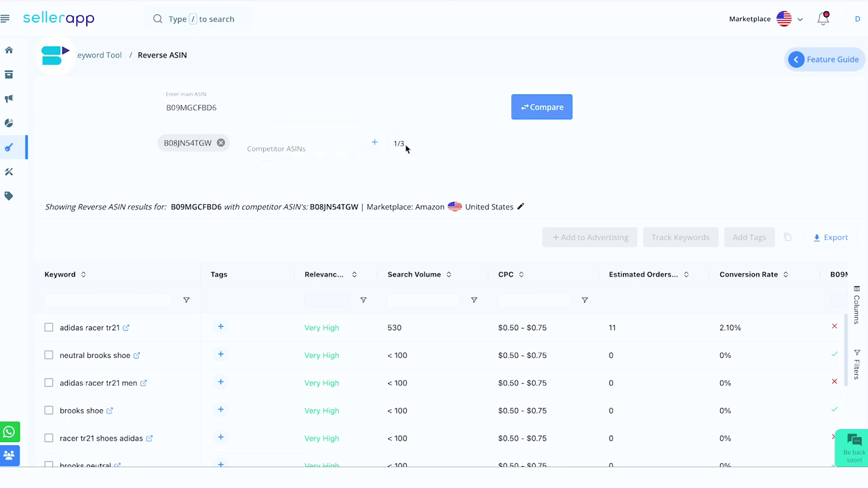
# - Examine the Reverse ASIN keyword list and check which keywords each of the two compared ASINs uses
pyautogui.scroll(-2, 287, 250)
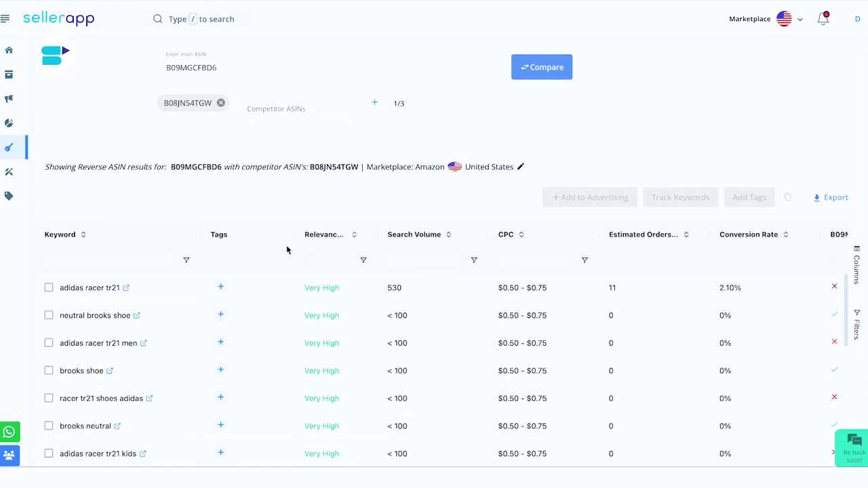
pyautogui.scroll(-10, 287, 249)
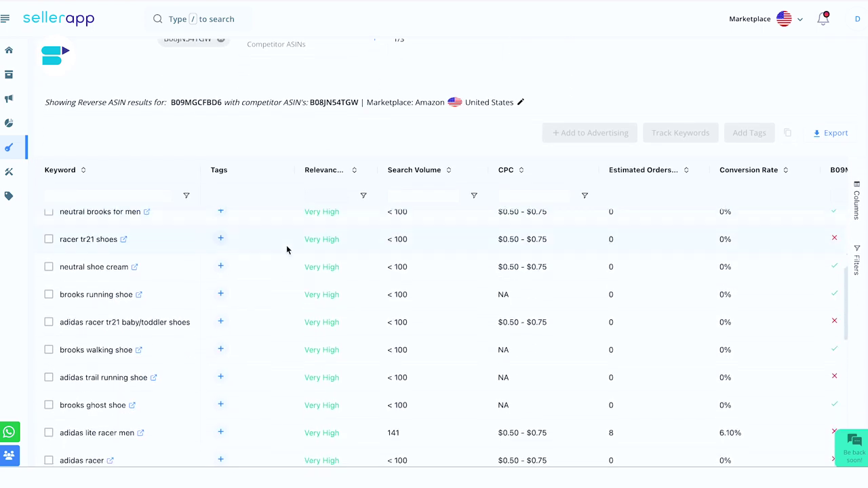
pyautogui.scroll(-2, 294, 233)
pyautogui.scroll(-2, 426, 116)
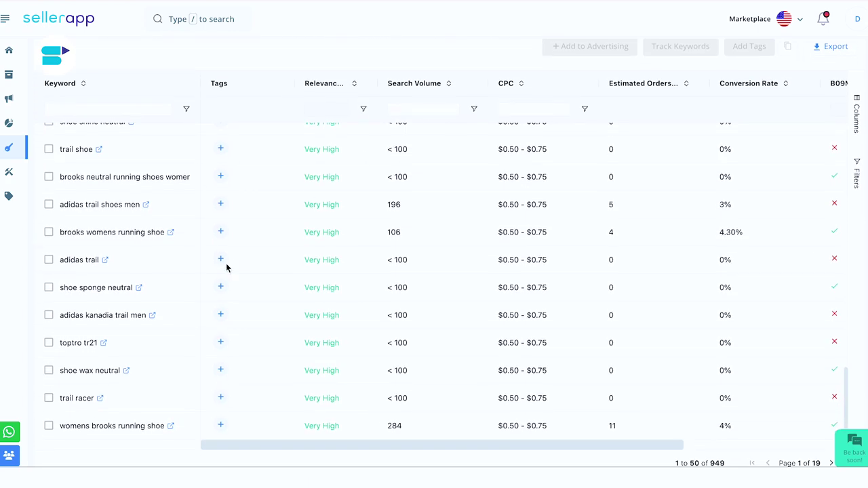
pyautogui.scroll(2, 225, 271)
pyautogui.scroll(15, 225, 270)
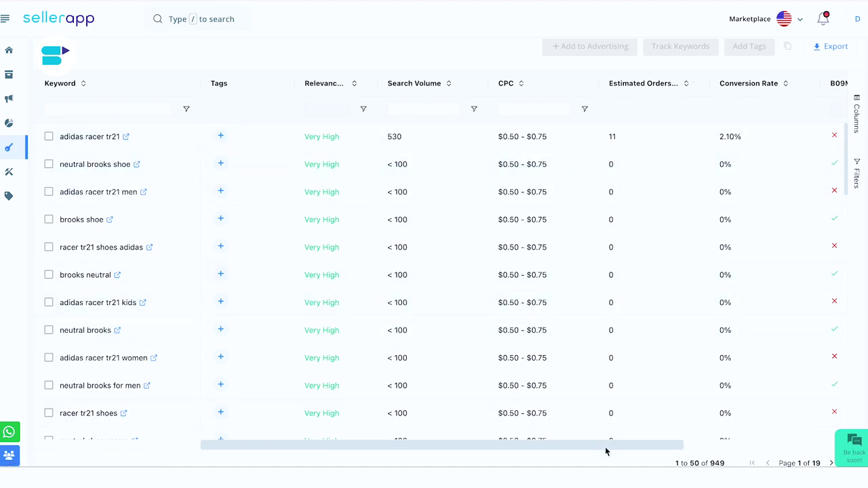
pyautogui.moveTo(606, 452); pyautogui.dragTo(805, 430)
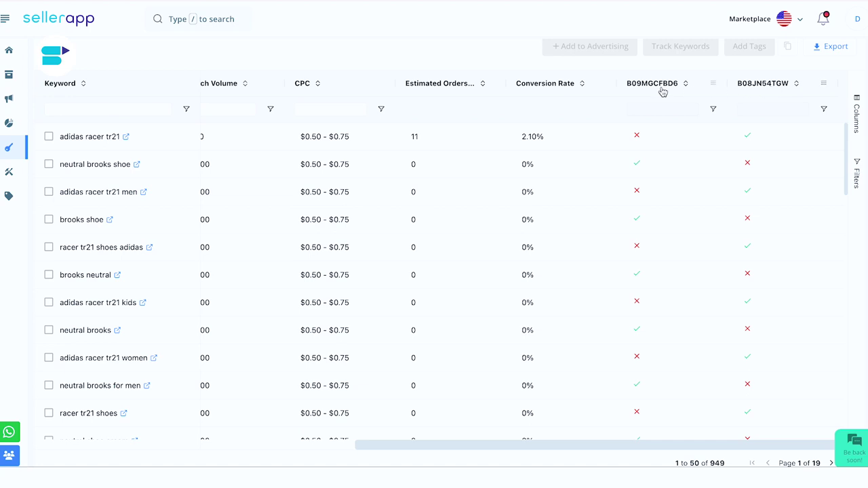
# - Sort the compared keywords by estimated orders from highest to lowest and select "adidas shorts men"
pyautogui.click(439, 88)
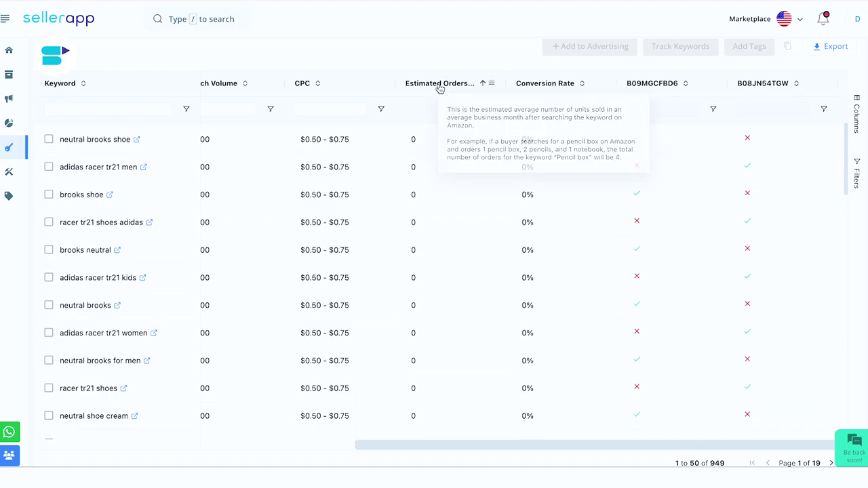
pyautogui.click(439, 89)
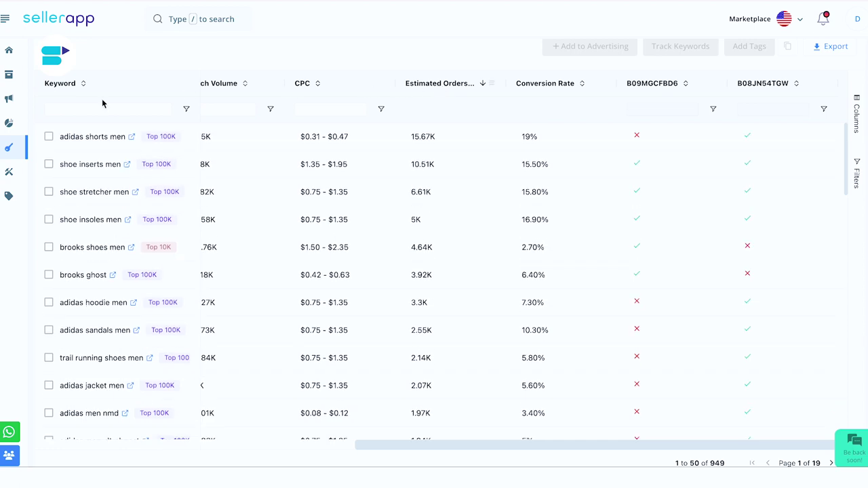
pyautogui.click(48, 137)
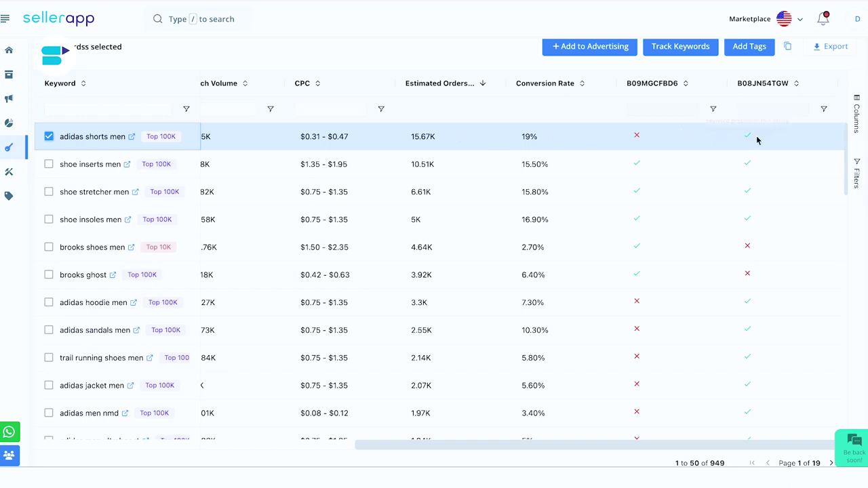
pyautogui.moveTo(640, 140)
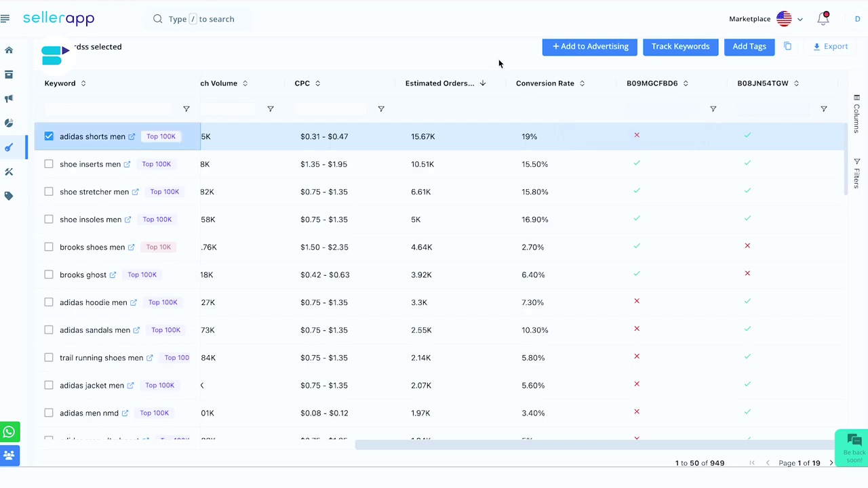
# - Read the explanation of the Conversion Rate column in the keyword comparison
pyautogui.scroll(1, 499, 64)
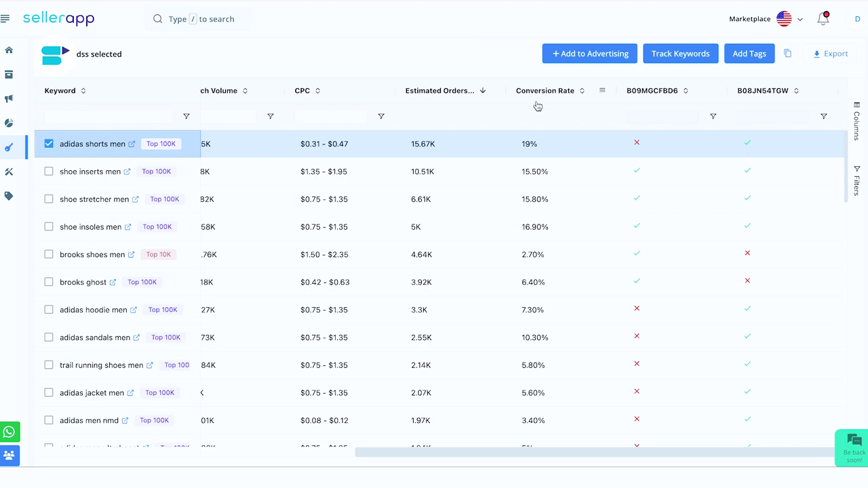
pyautogui.moveTo(536, 109)
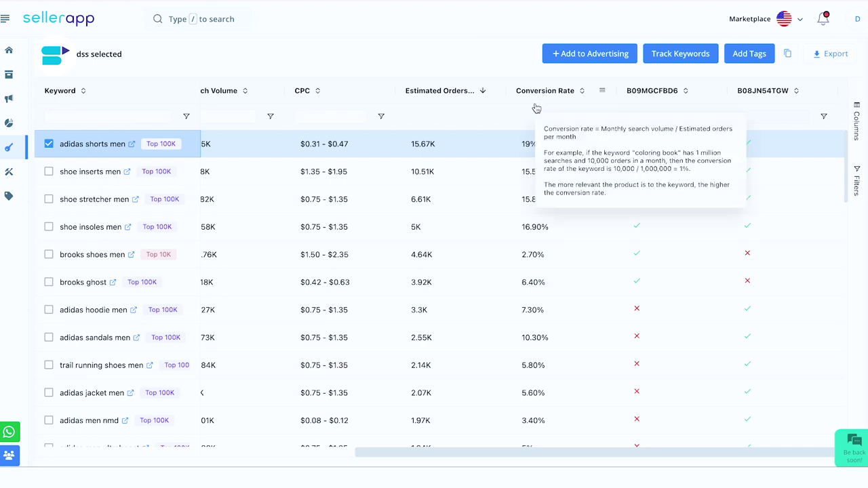